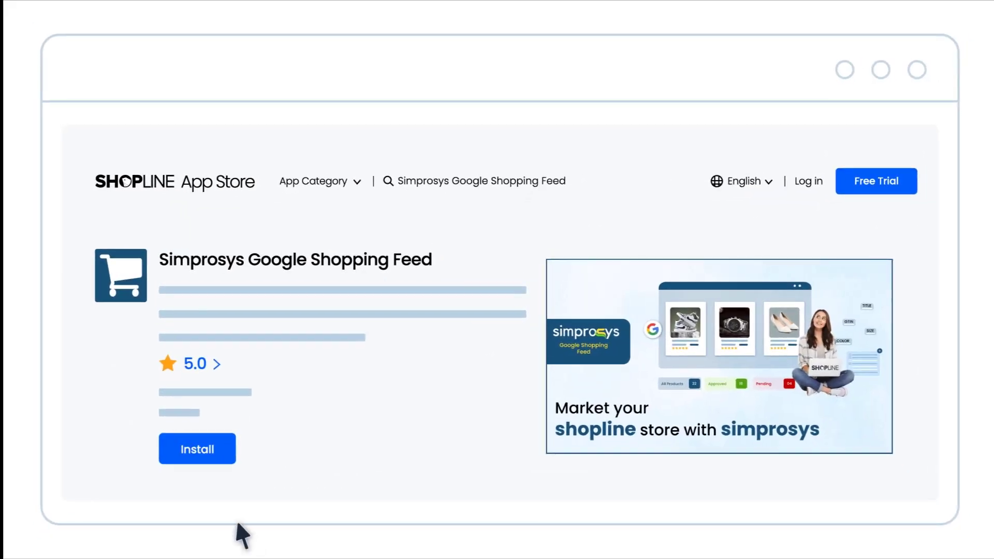
Search the SHOPLINE App Store for 'Google Shopping Feed' and open the Simprosys result.
click(198, 458)
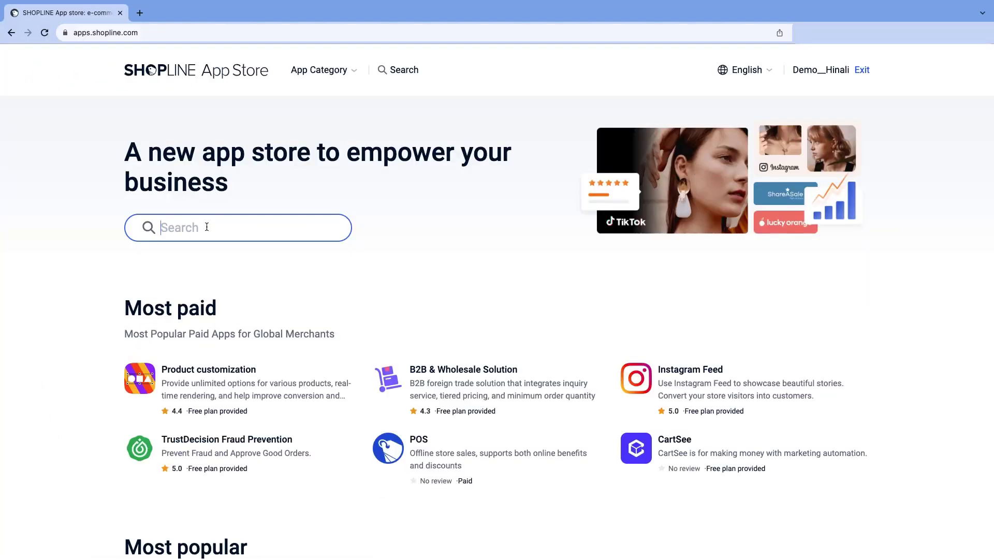
text(Google Shop)
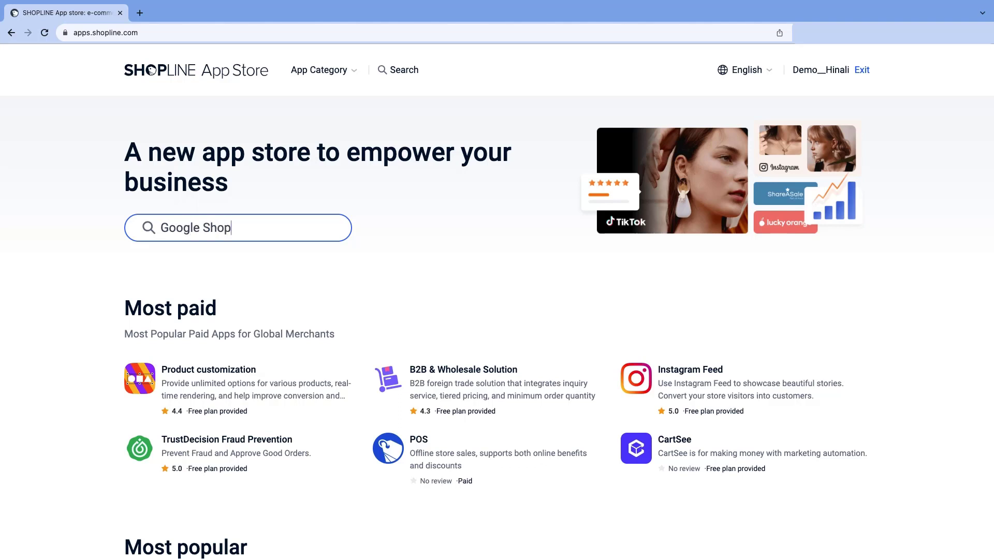
text(ping Feed)
key(Return)
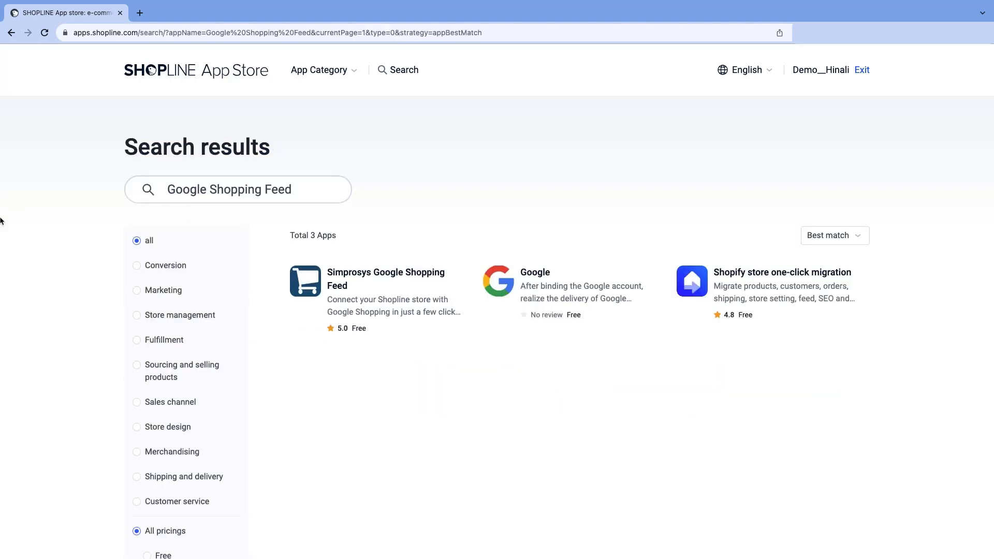
click(343, 277)
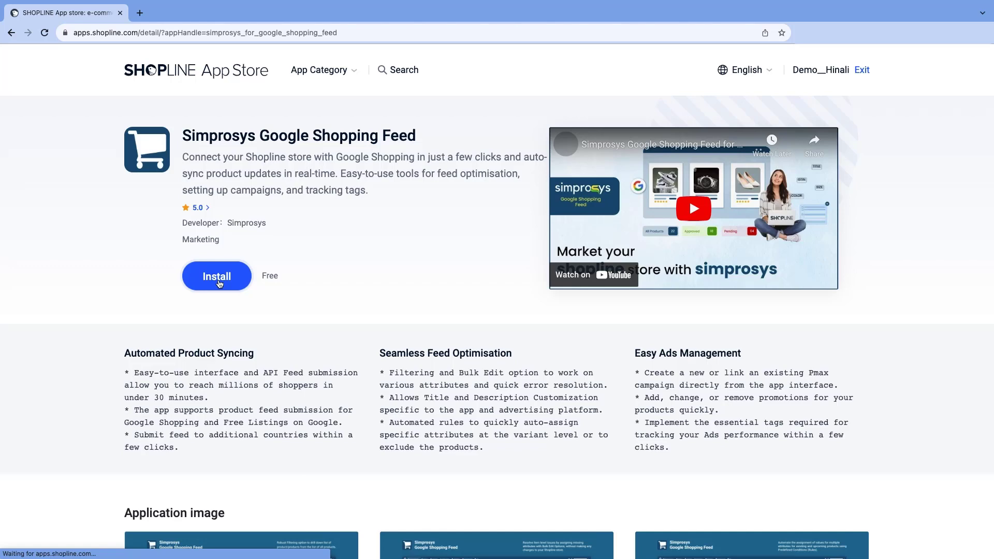
Install the Simprosys app, accepting the privacy policy and authorizing it on the store.
click(219, 282)
scroll(544, 307, down, 3)
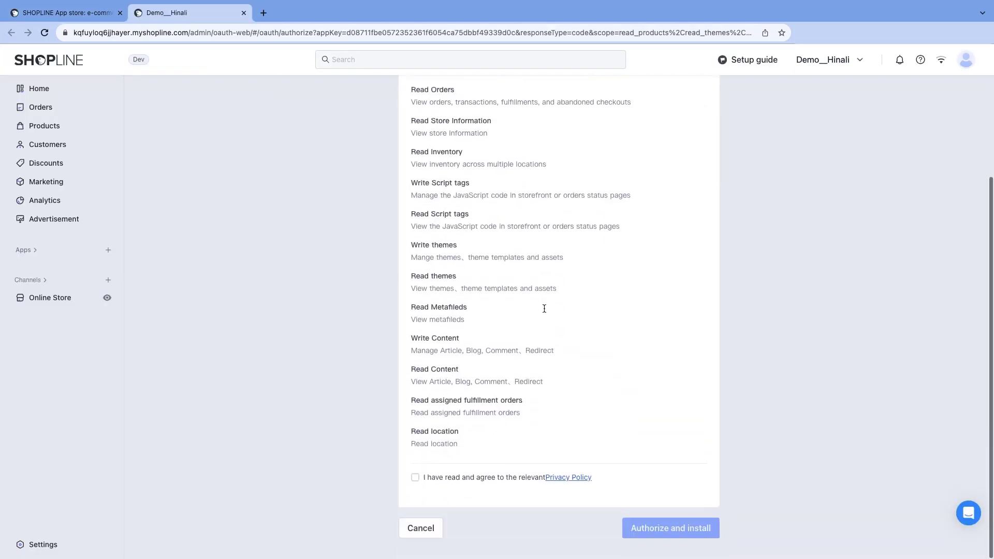
click(415, 477)
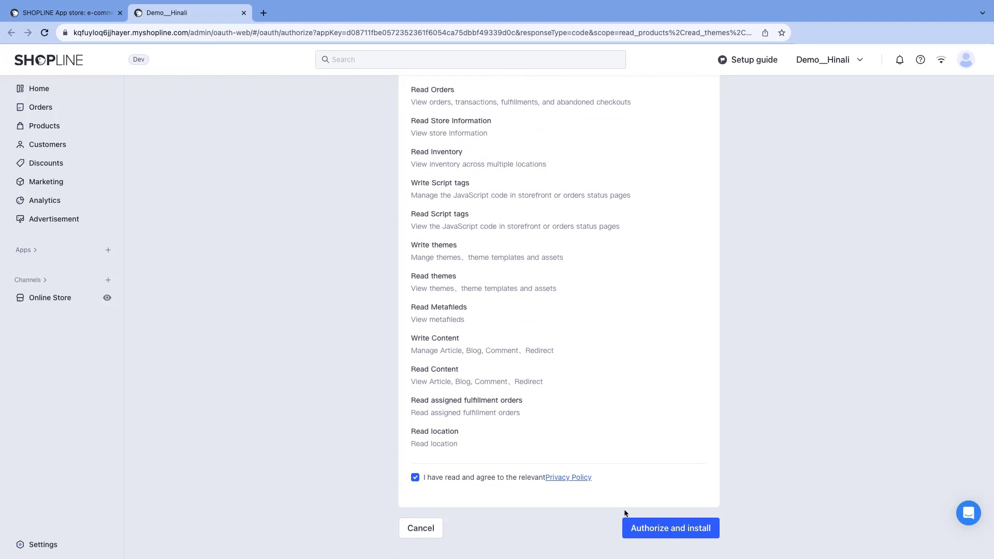
click(651, 529)
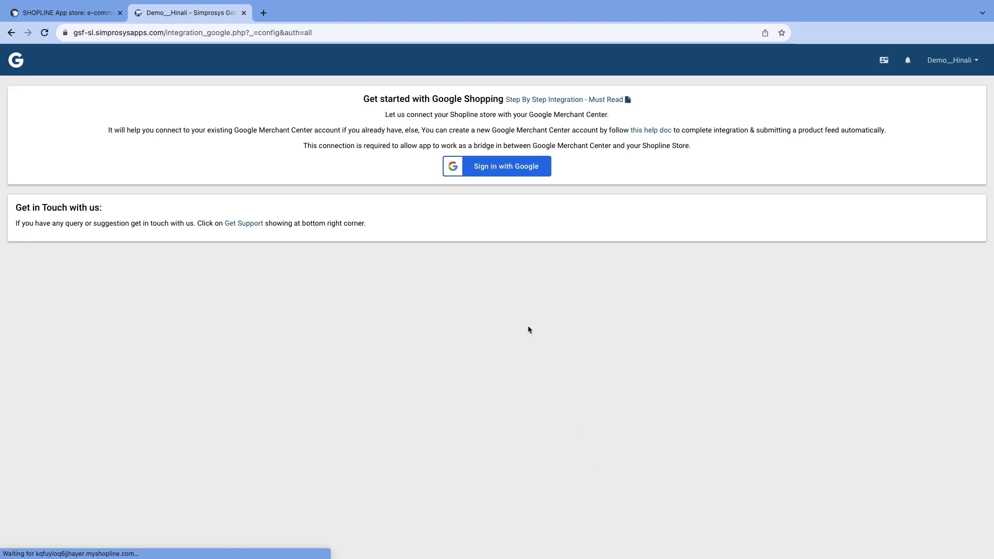
Sign in with Google using your account and grant the app the requested access.
click(486, 169)
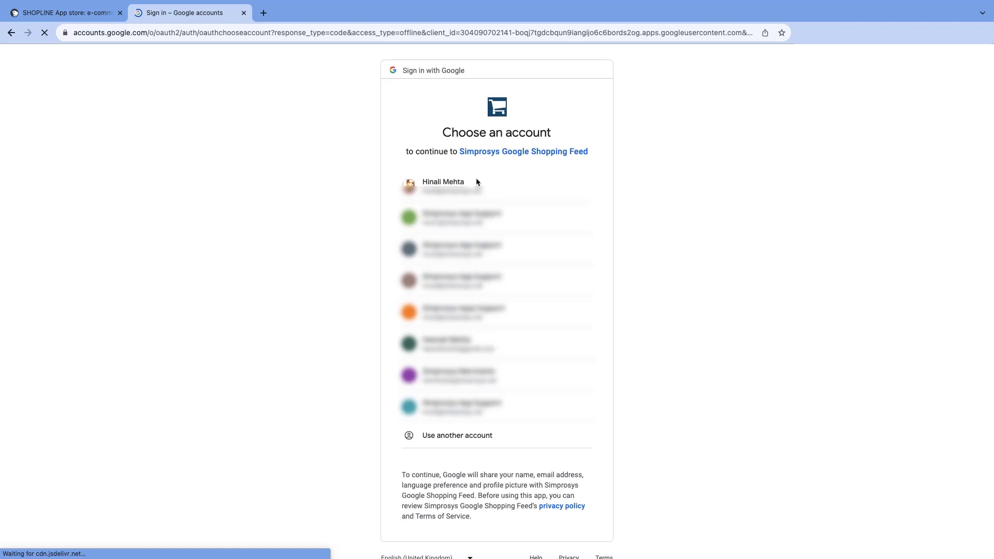
click(464, 191)
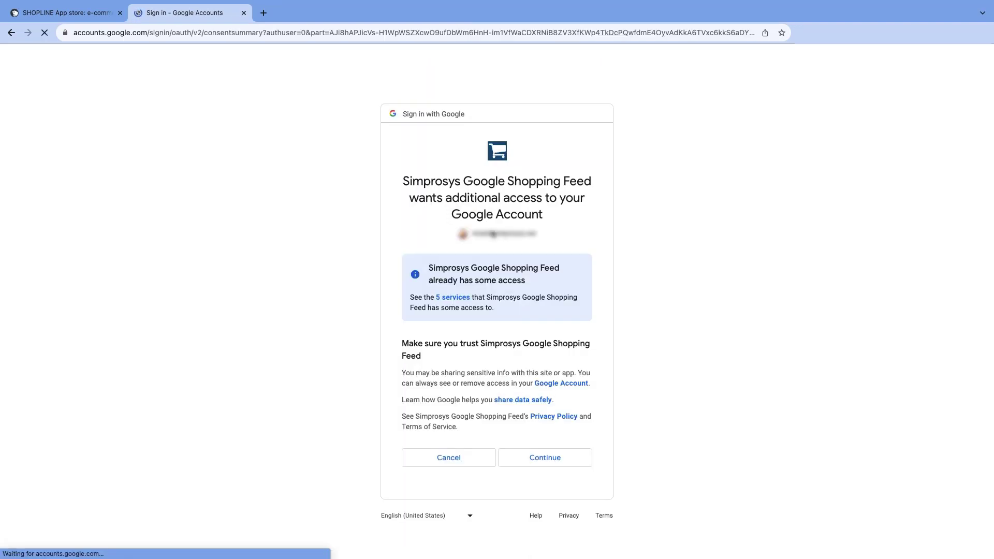
click(539, 459)
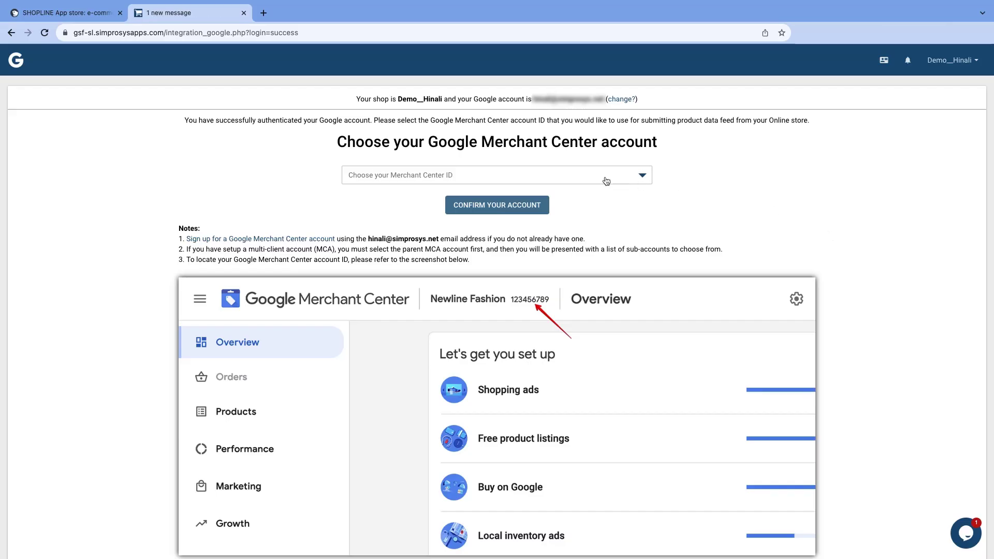
Link the MCA parent account's third sub-account as the Merchant Center account and confirm it.
click(605, 177)
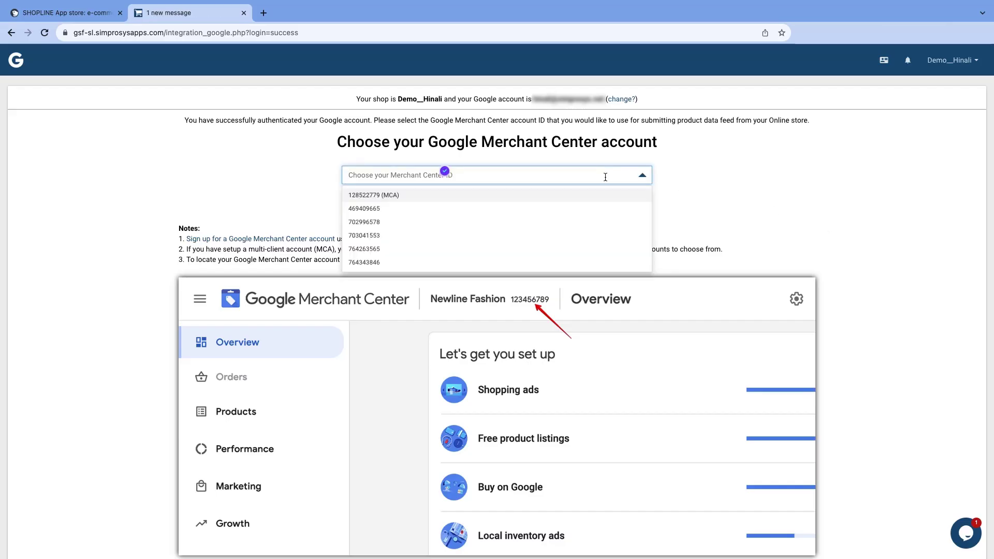
click(380, 221)
click(482, 206)
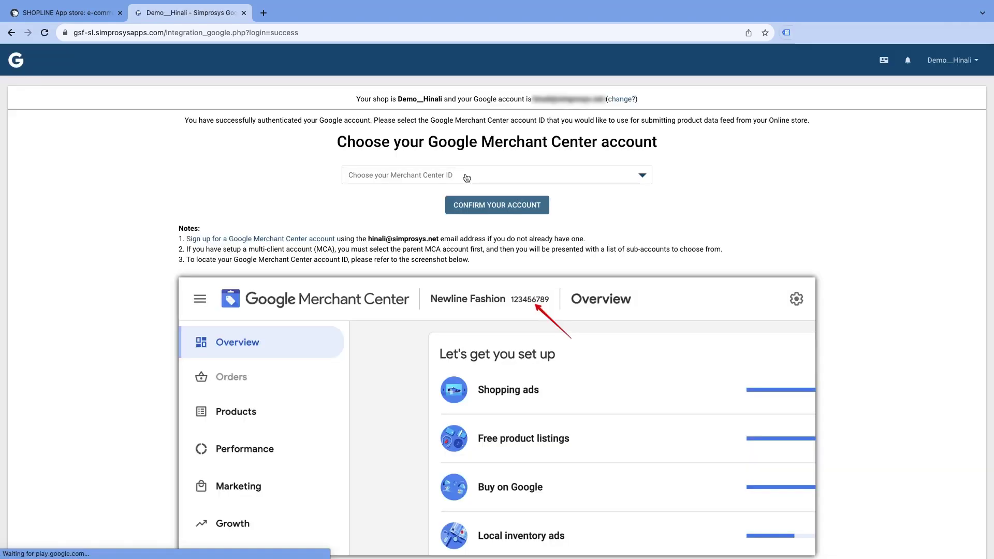
click(445, 176)
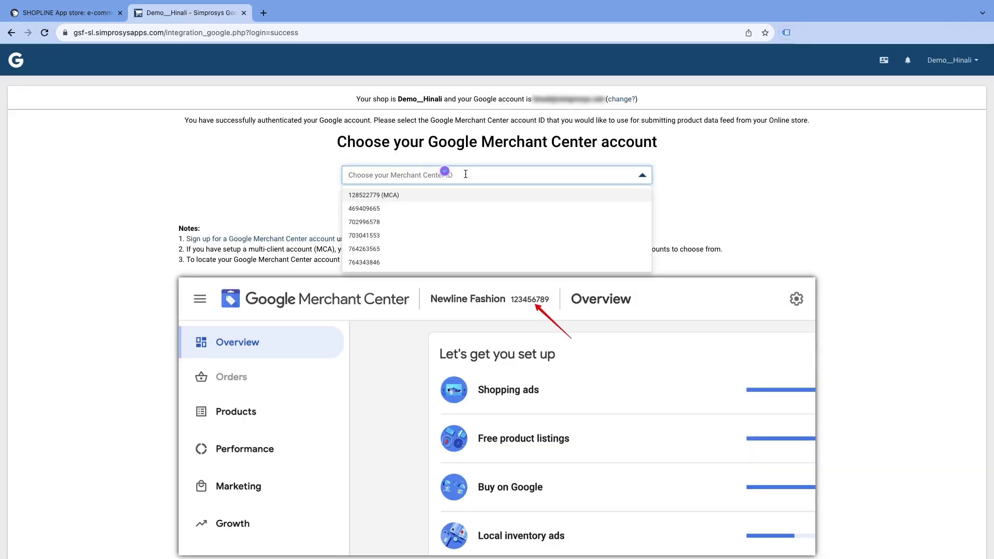
click(403, 196)
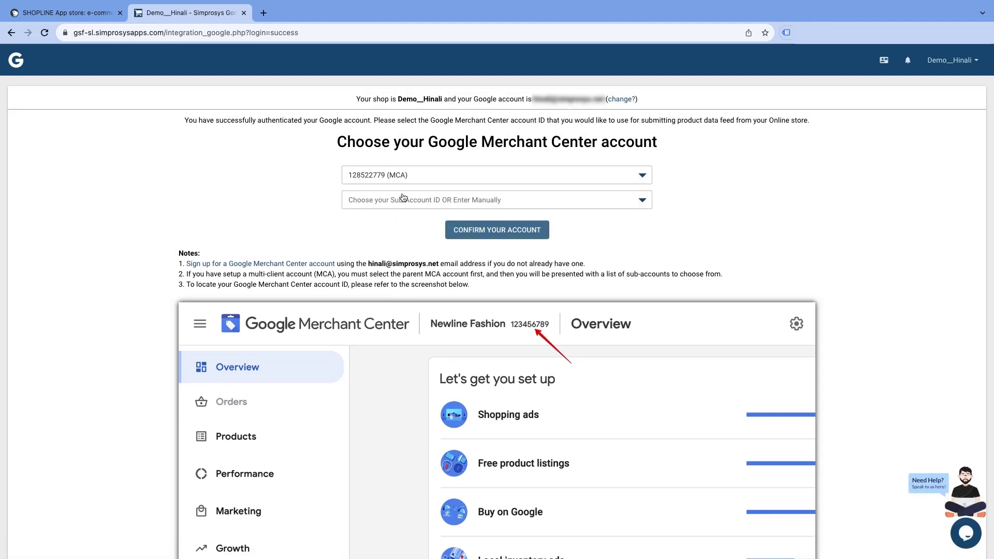
click(403, 200)
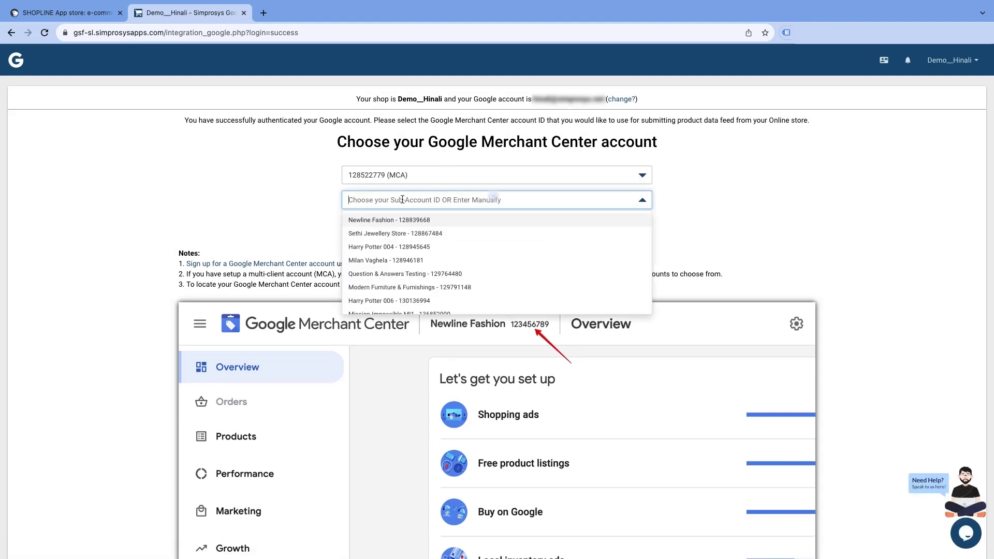
click(406, 247)
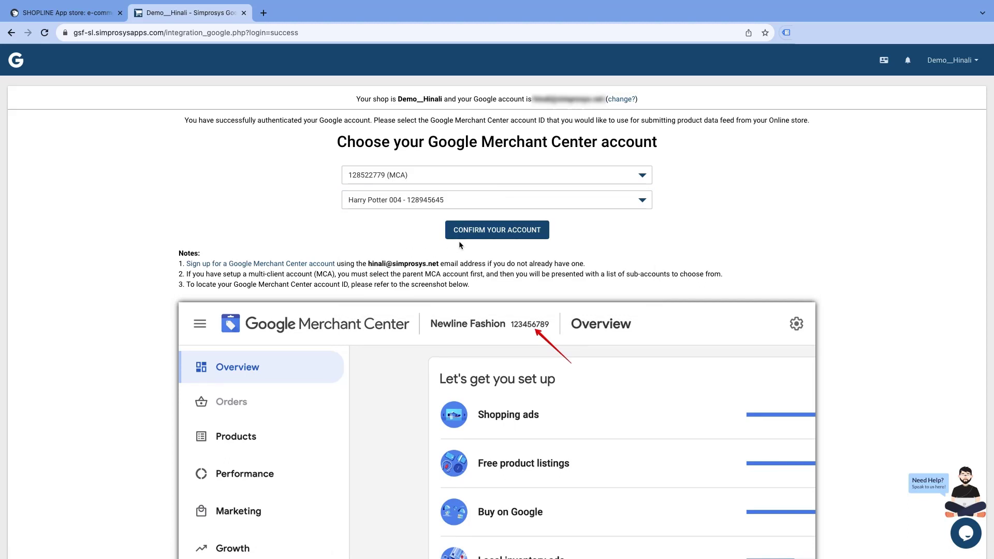
click(474, 232)
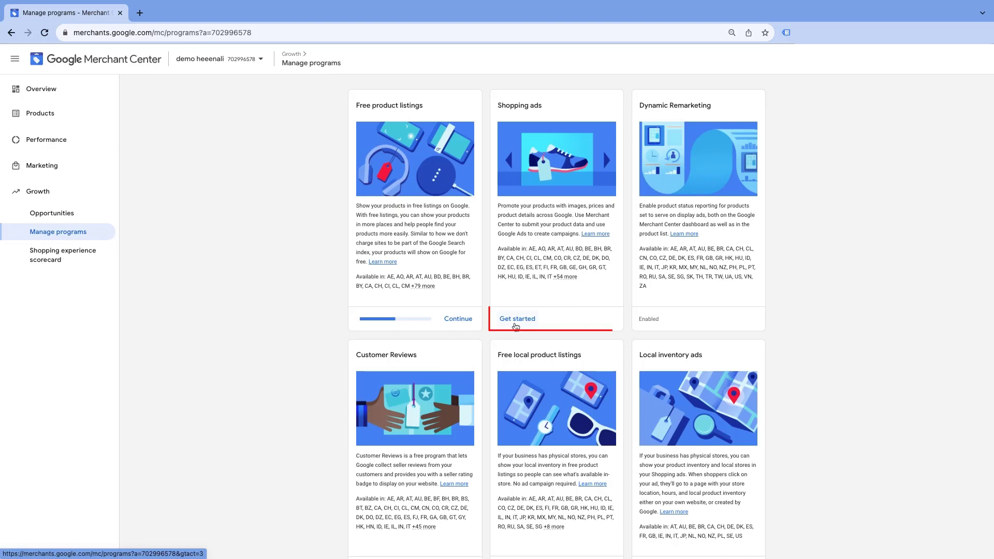
Start enabling the Shopping ads program on Merchant Center's Manage programs page.
click(516, 325)
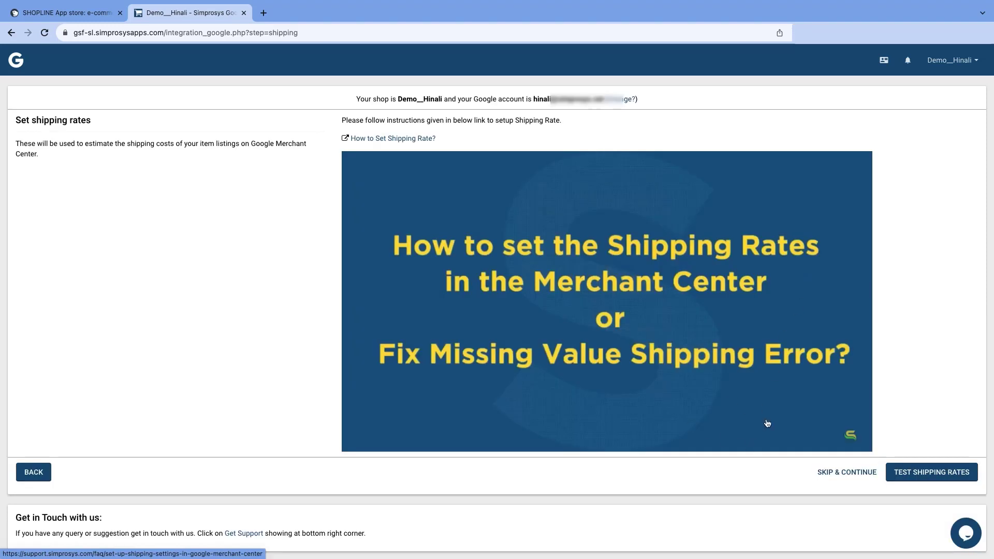
Skip the Set shipping rates step and confirm continuing without shipping setup.
click(851, 475)
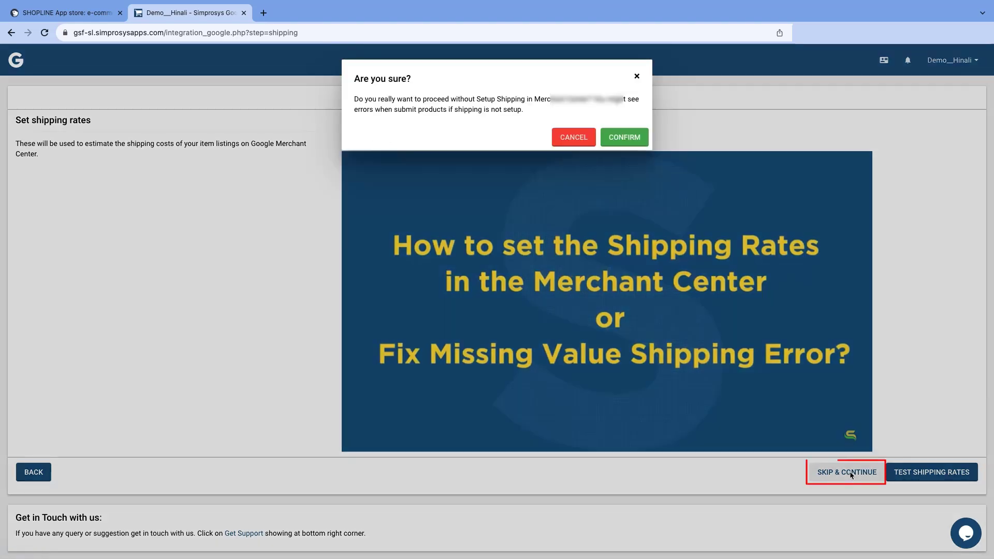
click(617, 143)
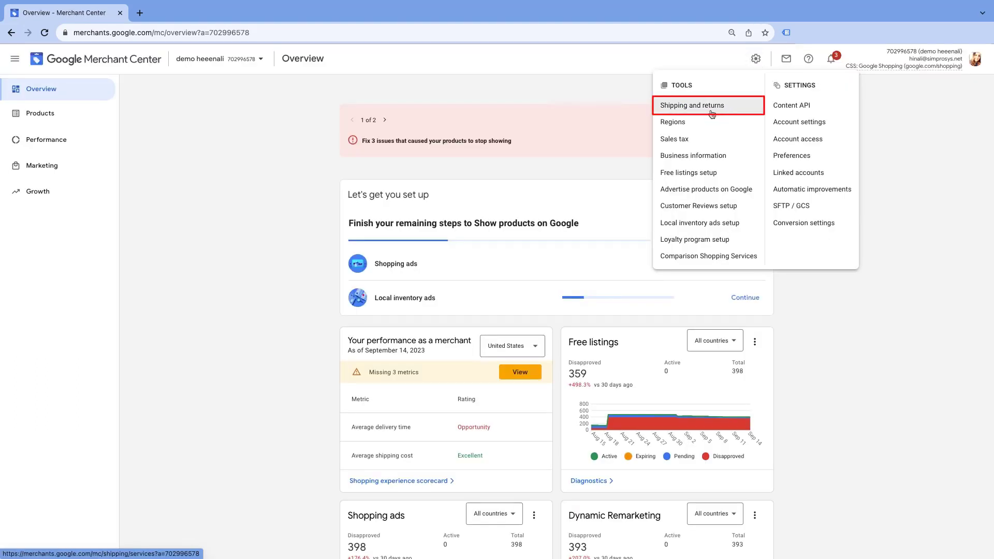
Open Merchant Center's Shipping and returns settings.
click(712, 112)
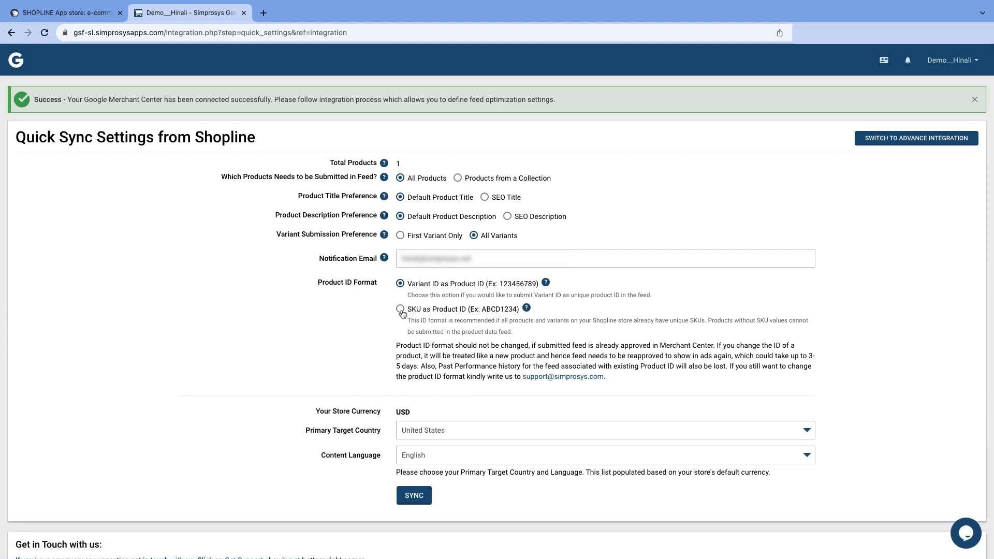
Switch to advanced integration, confirm the change, and choose to include all products.
click(892, 141)
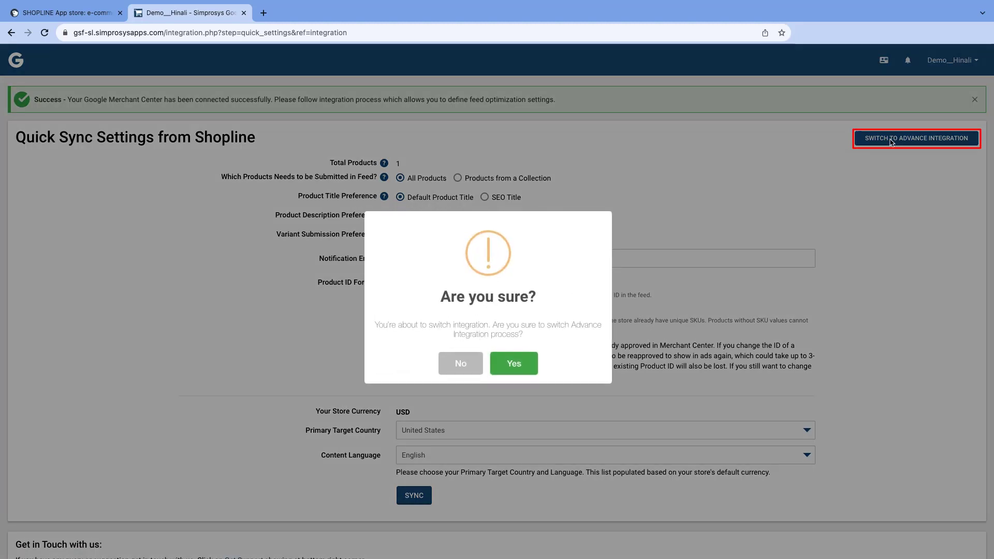
click(509, 371)
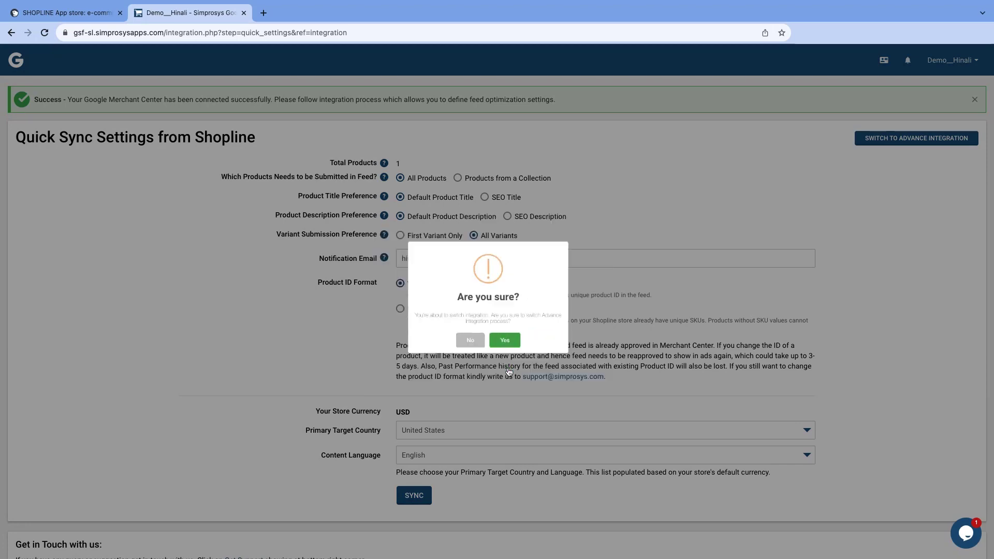
click(400, 206)
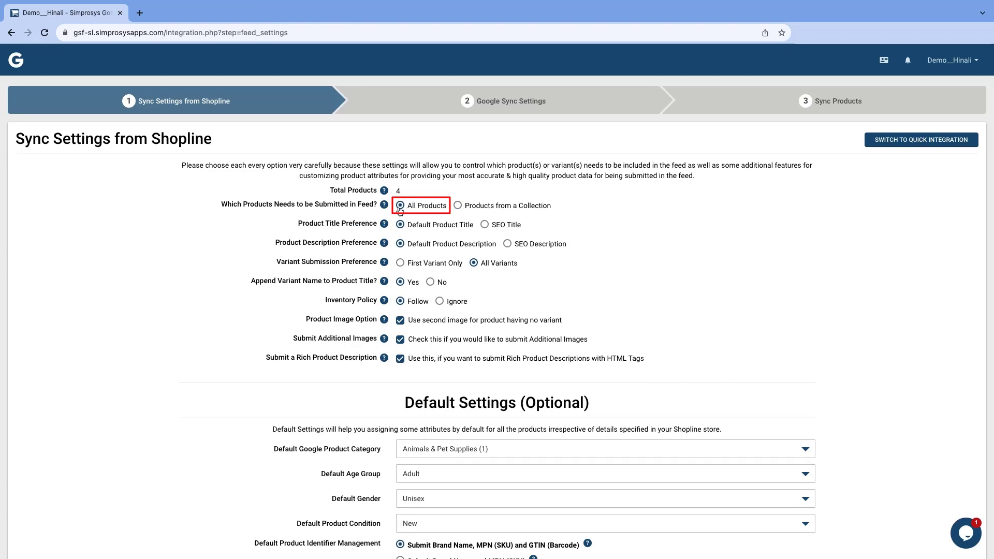
Limit products to the T Shirt Collection, keep the Google product category unchanged, and save.
click(459, 207)
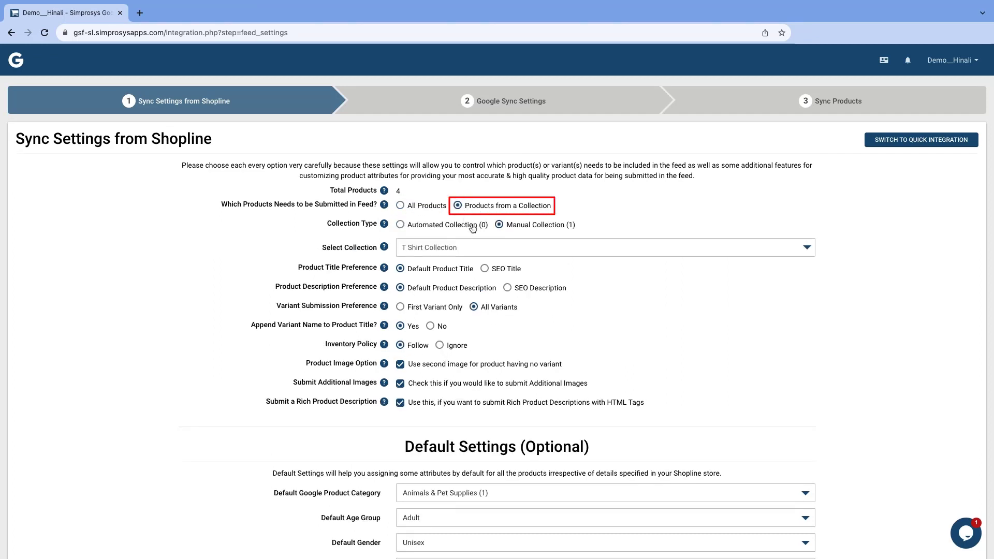
click(495, 248)
click(495, 250)
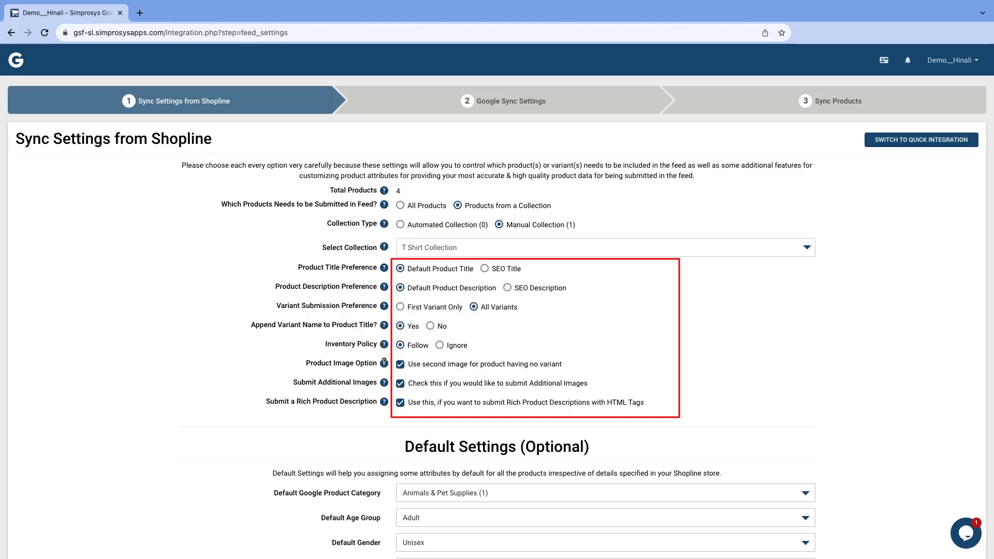
scroll(419, 405, down, 2)
scroll(418, 405, down, 2)
click(415, 380)
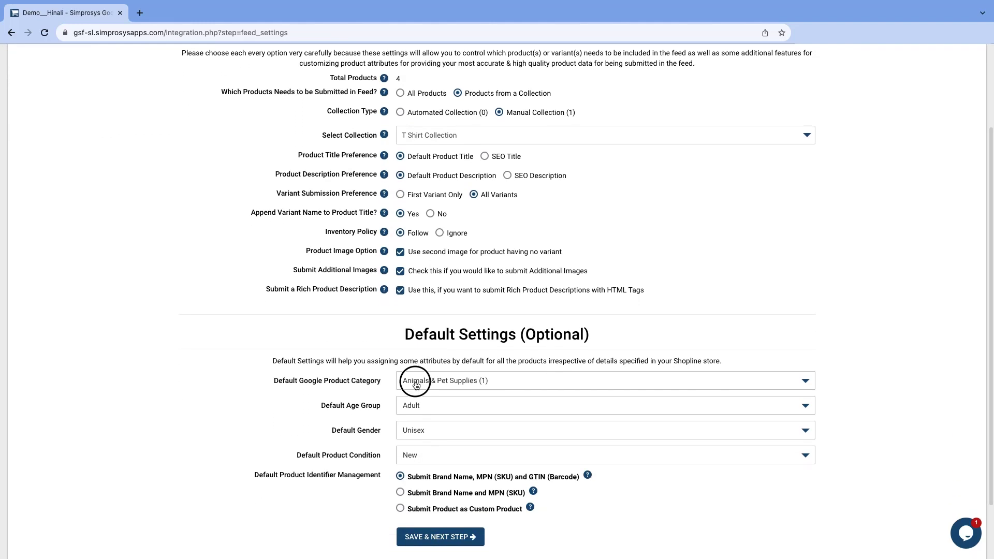
scroll(441, 452, down, 3)
scroll(442, 452, down, 10)
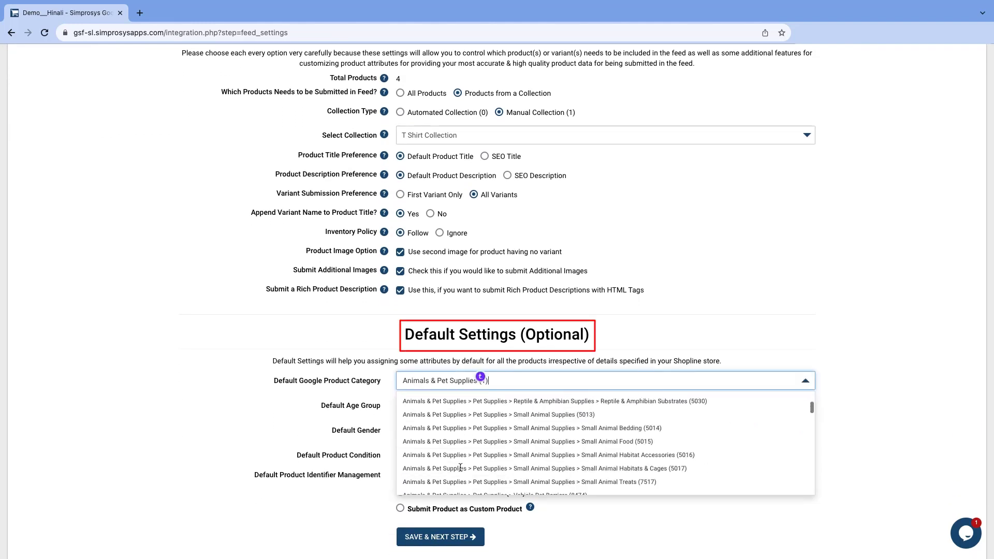
click(613, 330)
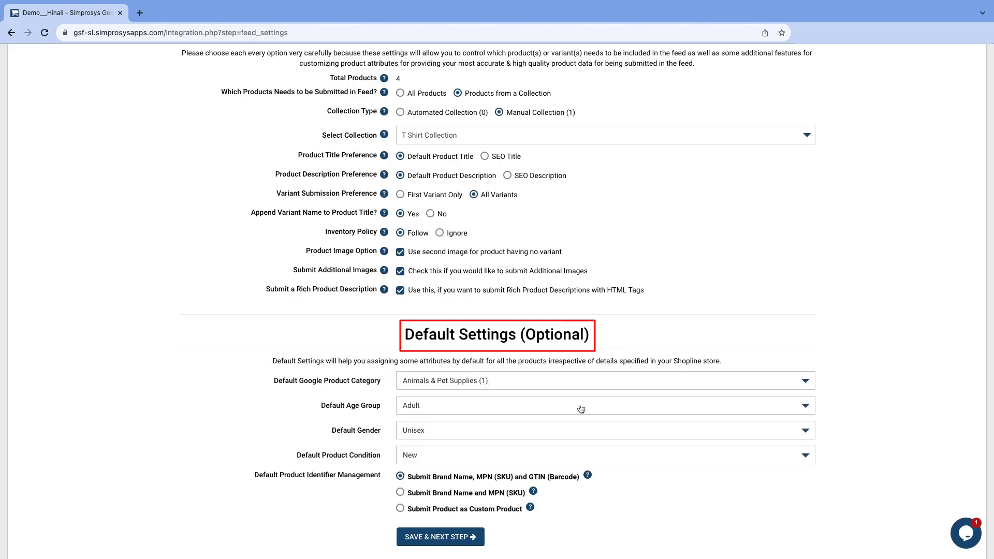
click(460, 538)
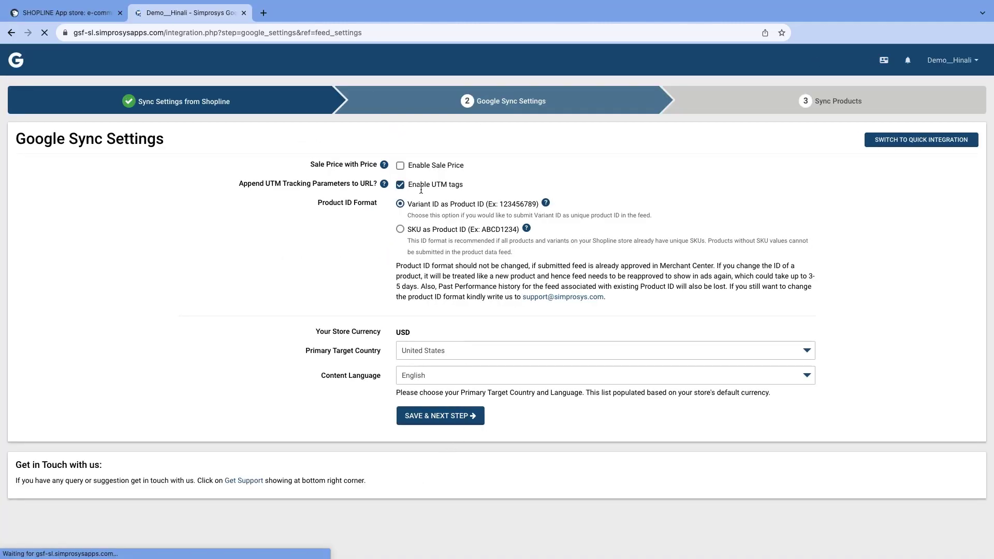
Turn on Enable Sale Price, set Product ID to SKU, save, and run the product sync.
click(401, 168)
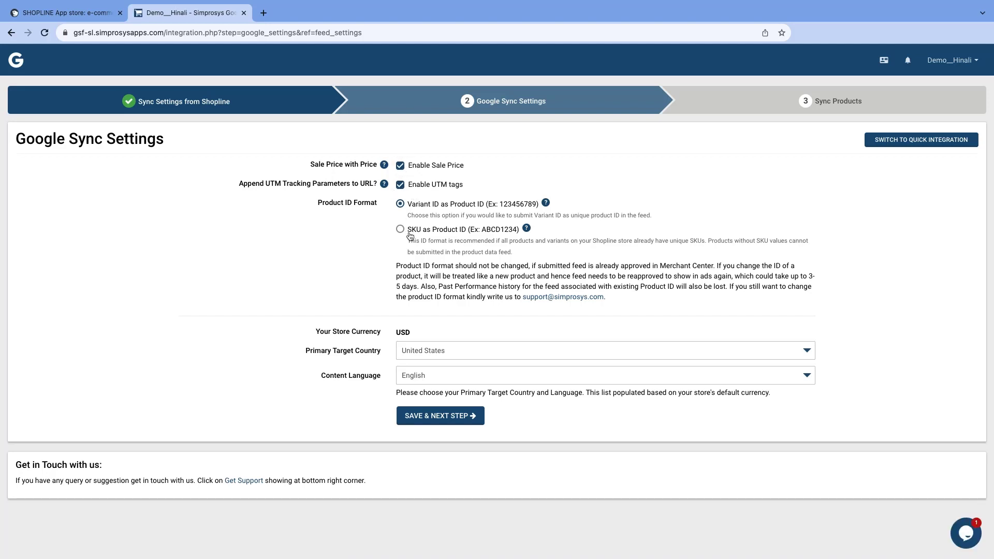
click(401, 229)
click(428, 417)
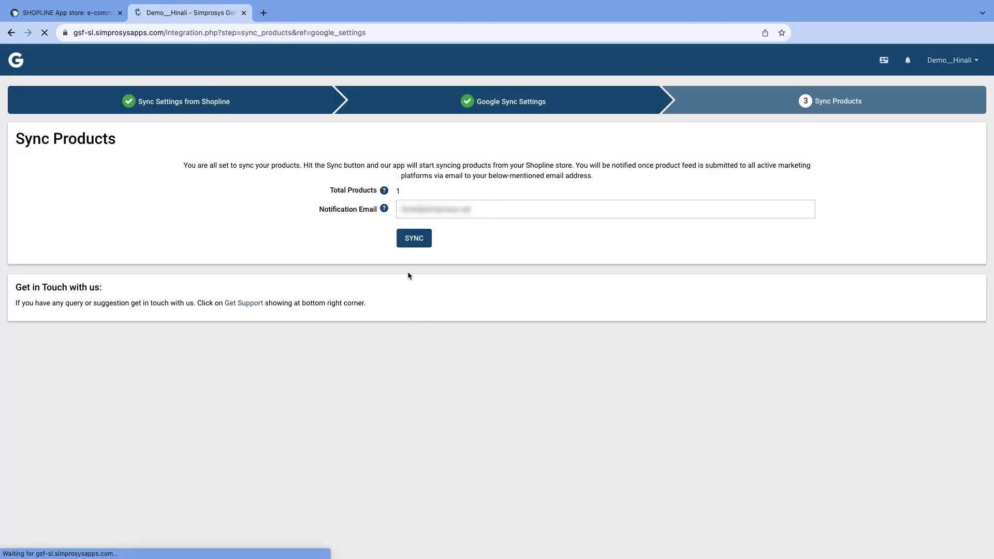
click(409, 243)
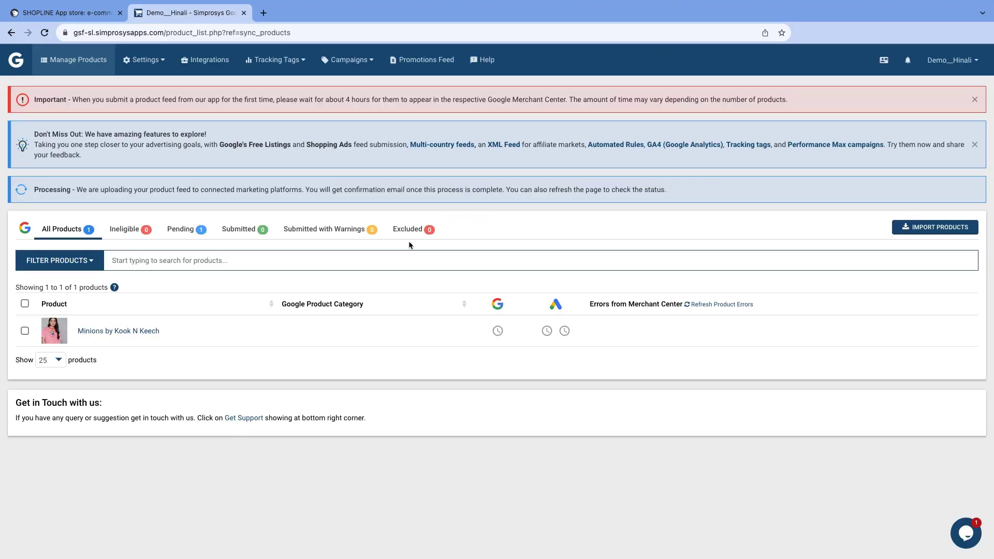
Reload the Manage Products list to check whether Minions by Kook N Keech has synced.
key(super+r)
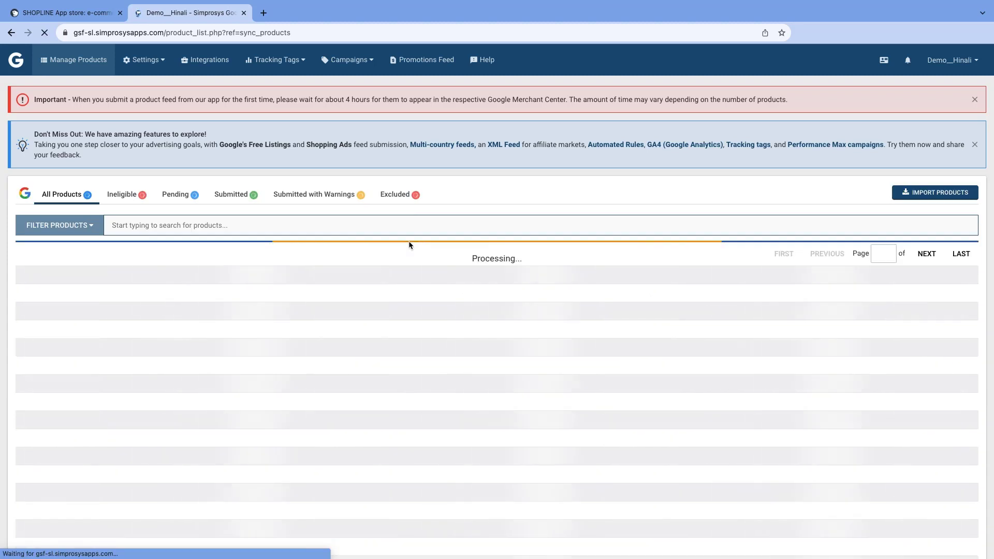